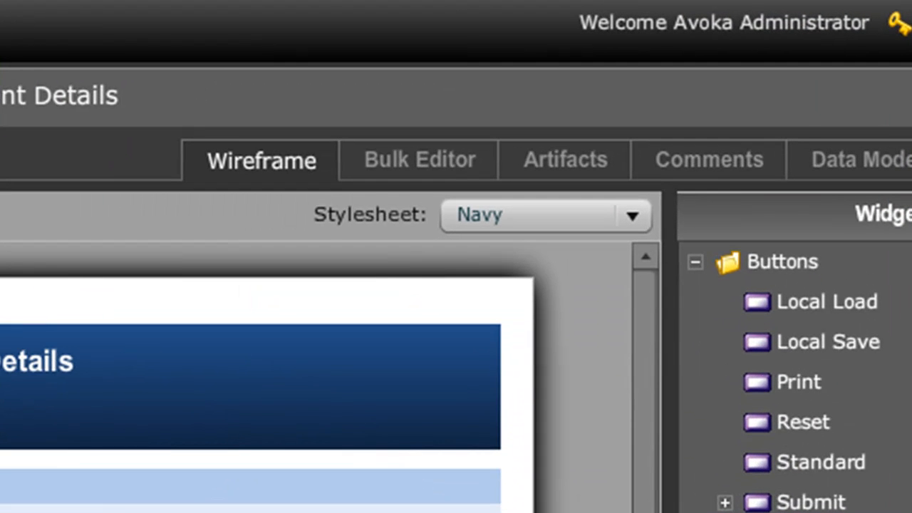
- Review the stylesheets available for the Payment Details form
click(637, 219)
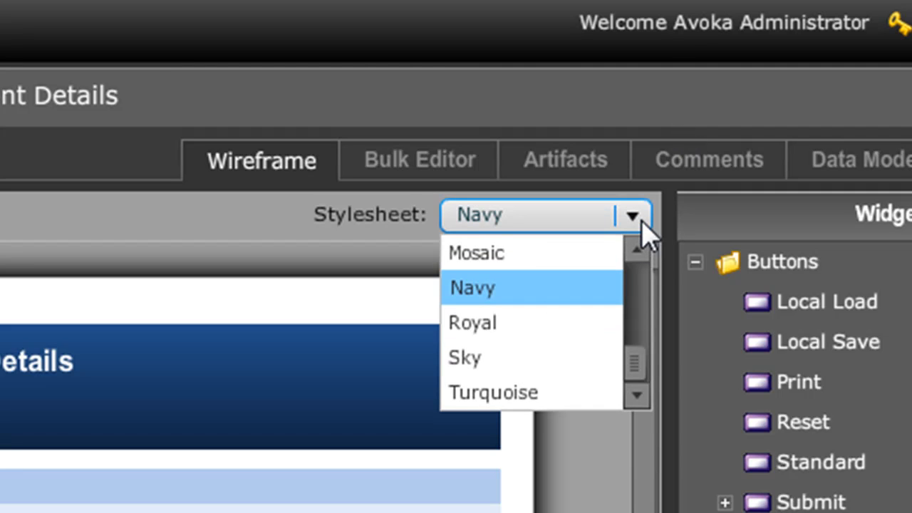
click(636, 218)
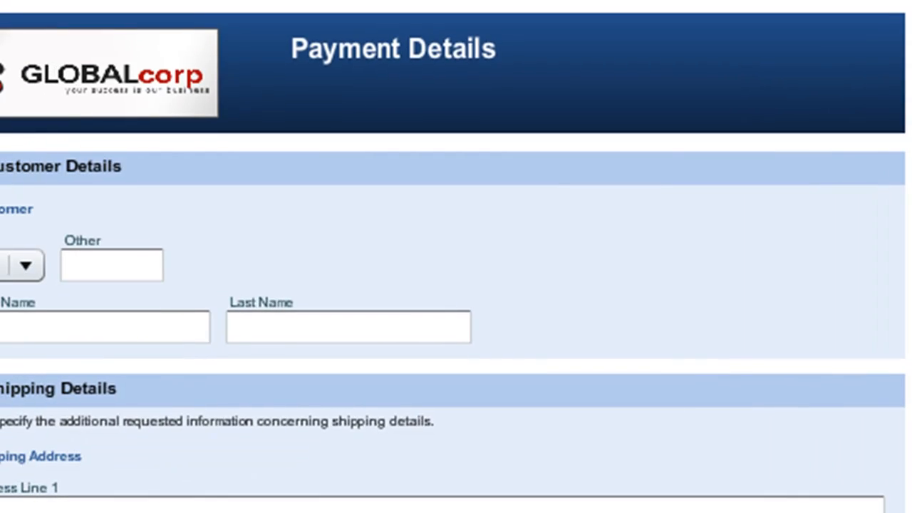
- Enable Show Advanced Properties in the composer options and save the options
click(874, 30)
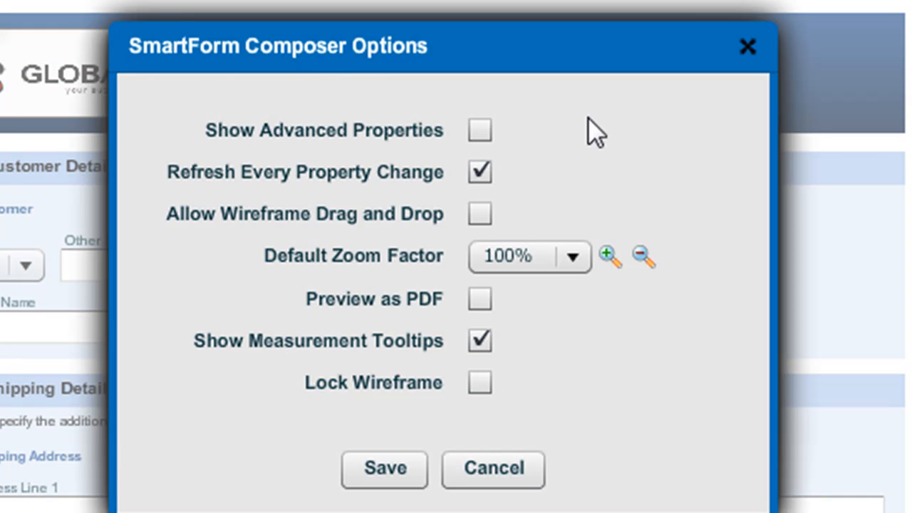
click(480, 131)
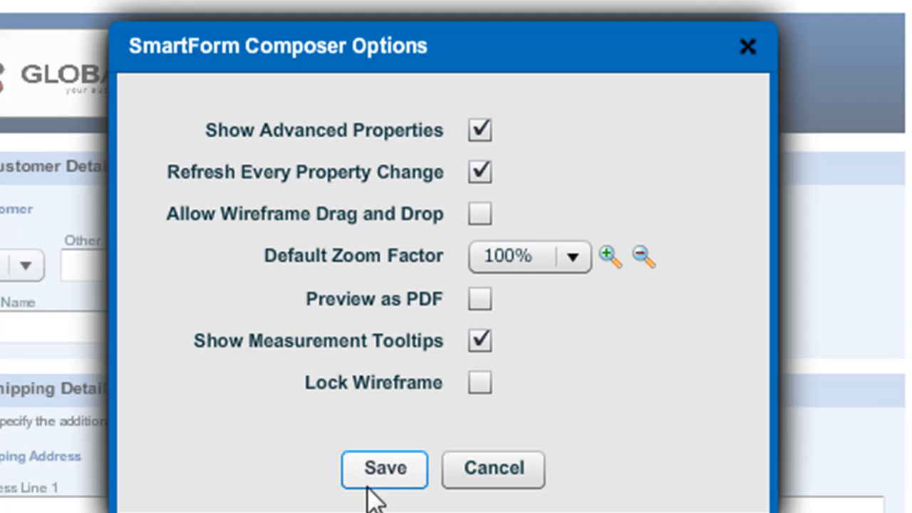
click(387, 474)
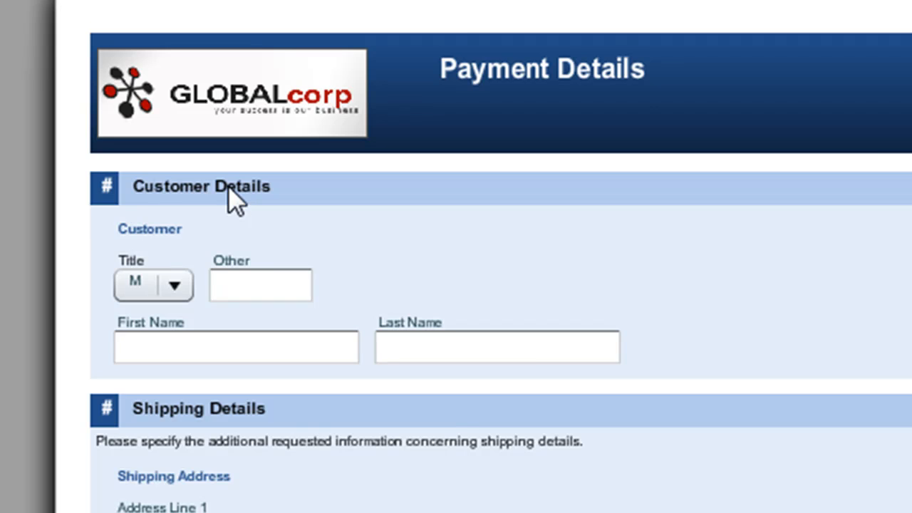
- Try setting the Customer Details heading's background colour to 100,157,236 and its horizontal alignment to Center in the field properties
click(227, 186)
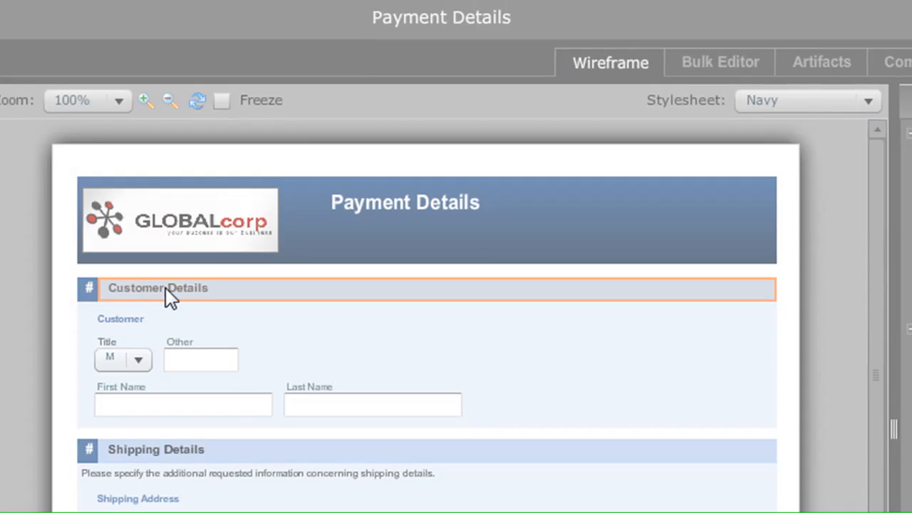
double_click(147, 135)
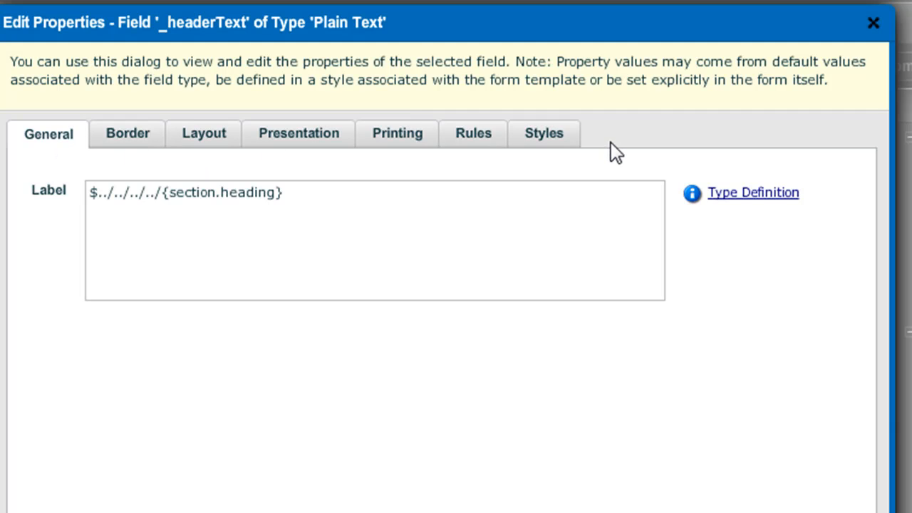
click(312, 137)
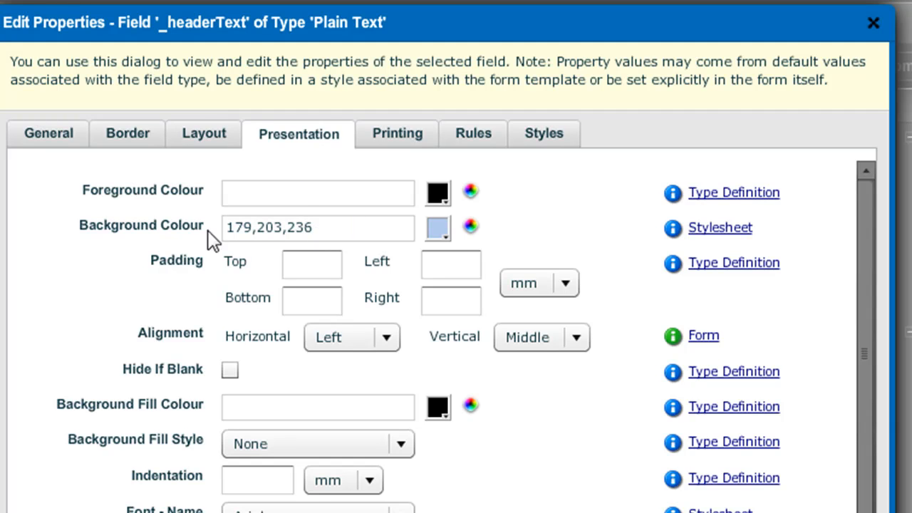
click(444, 232)
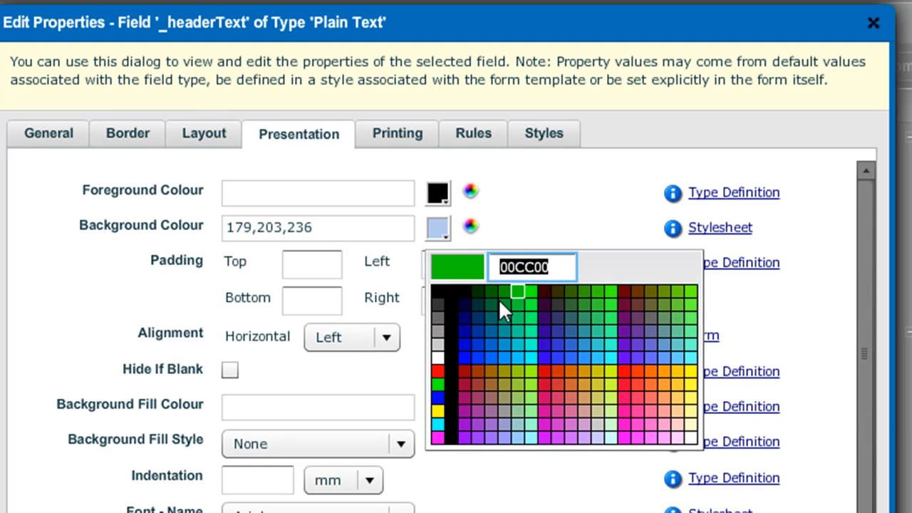
click(471, 228)
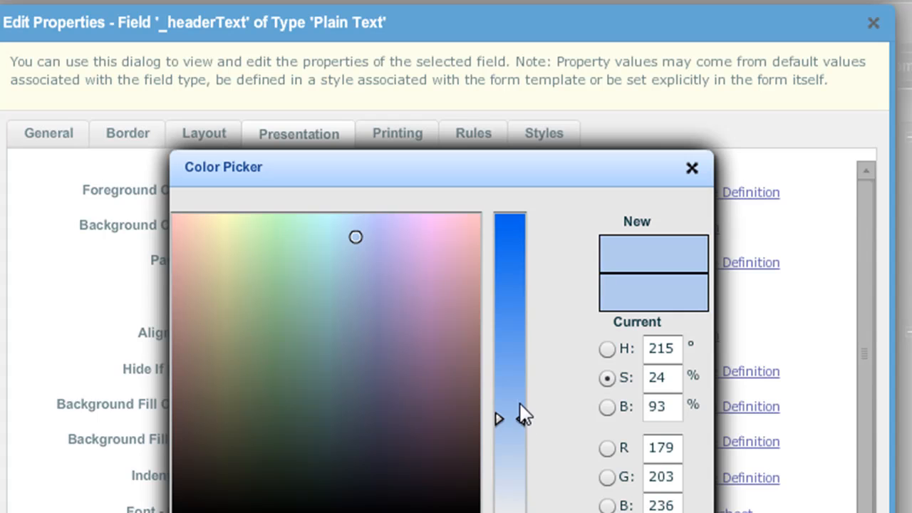
drag(504, 419, 526, 350)
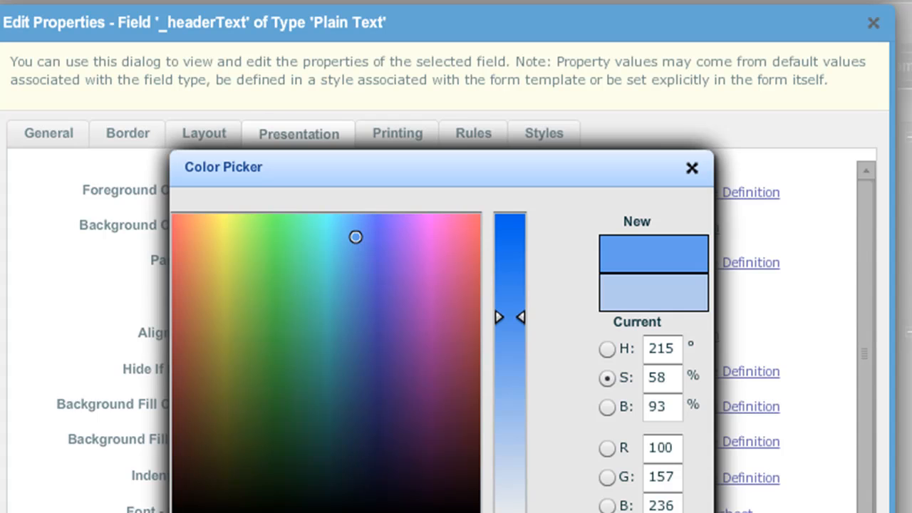
click(541, 511)
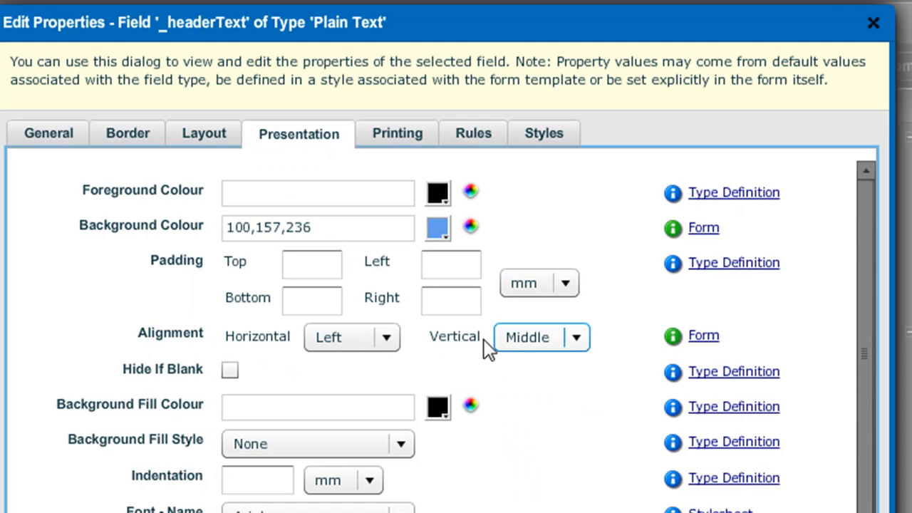
click(386, 338)
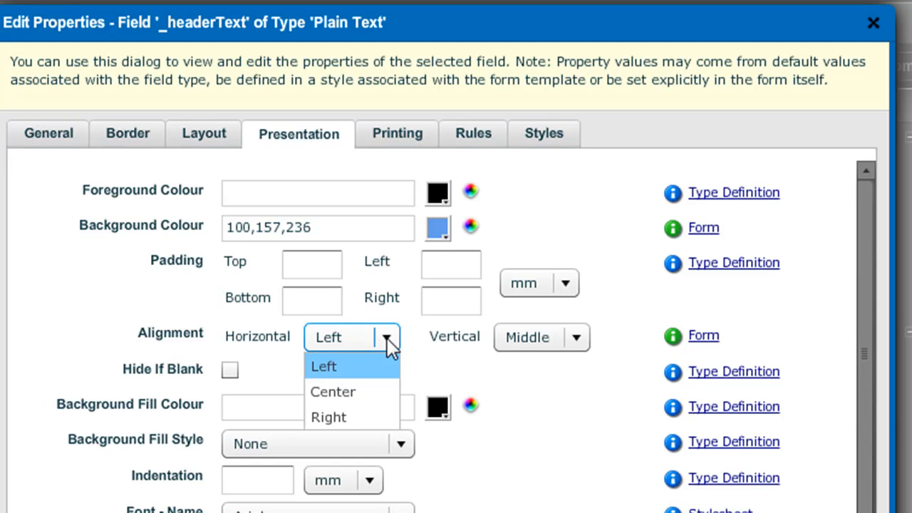
click(343, 397)
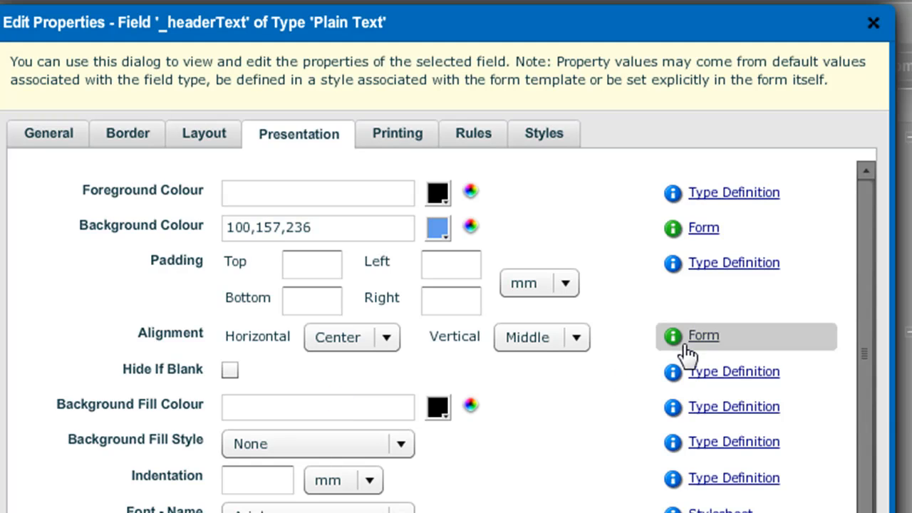
- Examine the value backtrace of the heading's Background Colour, widening the Source Name column to read the style name
click(704, 229)
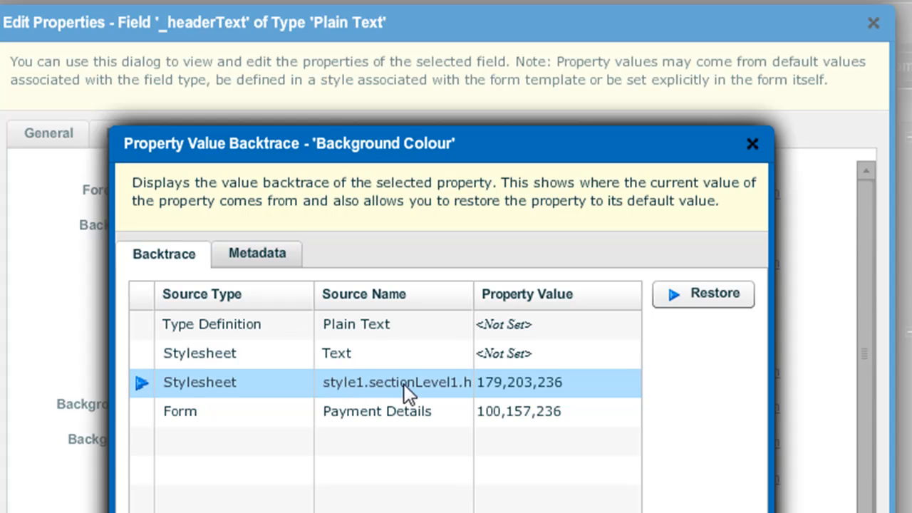
drag(473, 294, 513, 309)
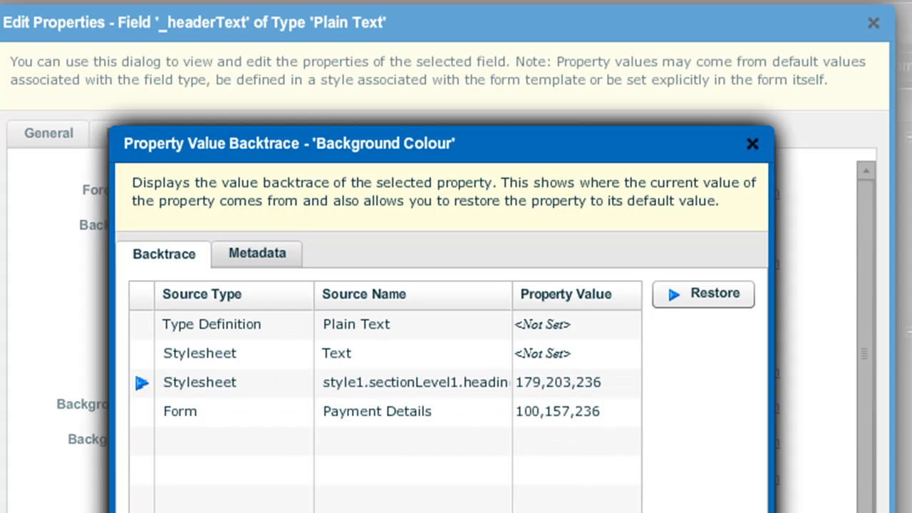
click(720, 510)
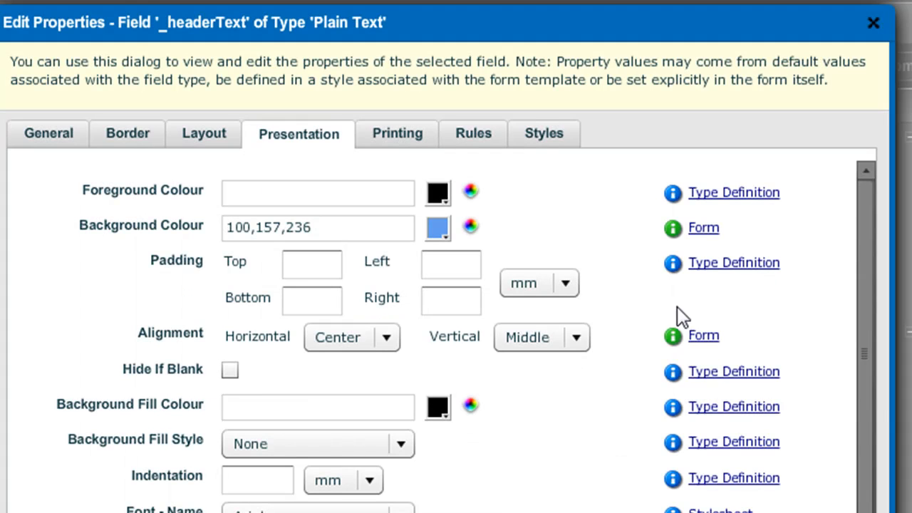
- Examine the value backtrace of the heading's Alignment property, with the Source Name column widened to read the full style name
click(703, 337)
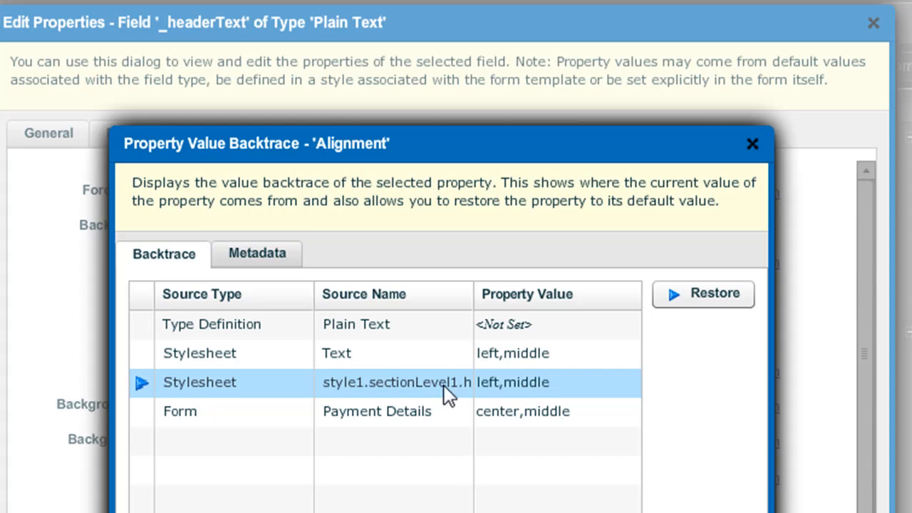
drag(474, 293, 535, 296)
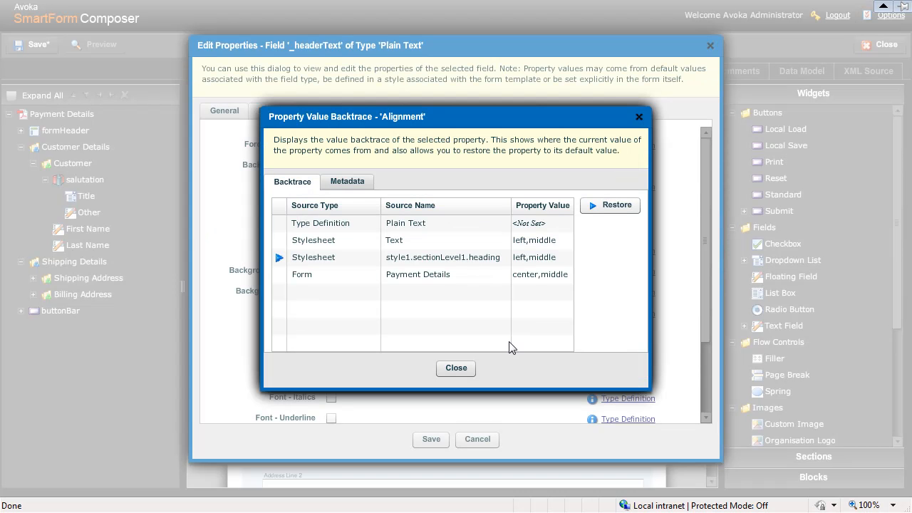
click(461, 370)
- Cancel the heading's property edits and close the Payment Details form, discarding its changes
click(477, 438)
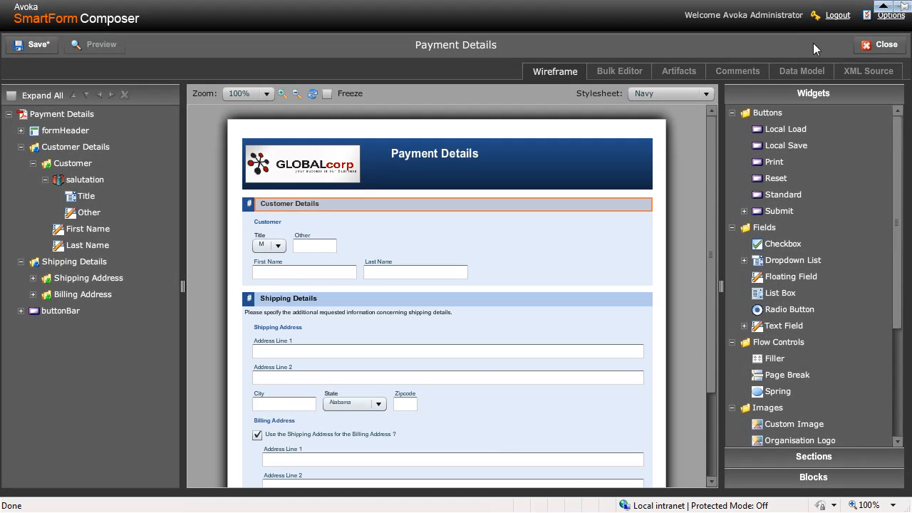
click(884, 45)
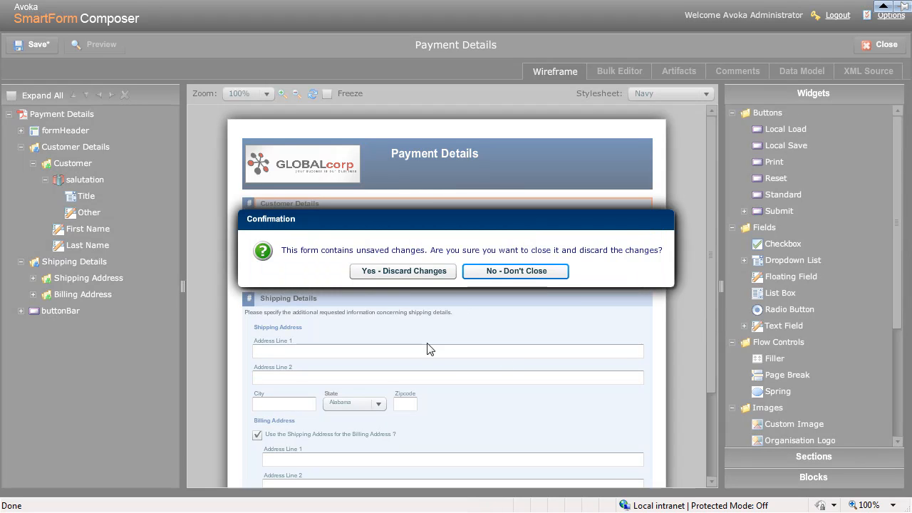
click(401, 273)
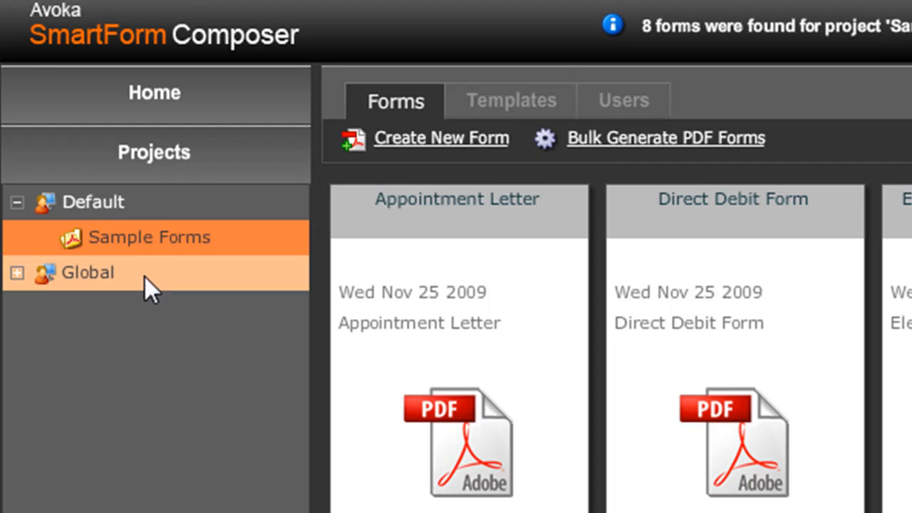
- Open the Style-Navy style sheet of the Default organisation for editing
click(89, 201)
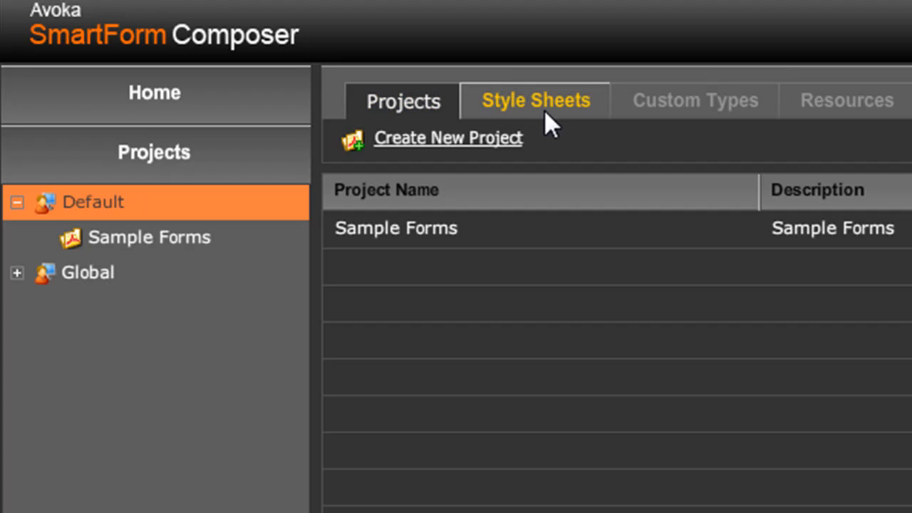
click(544, 101)
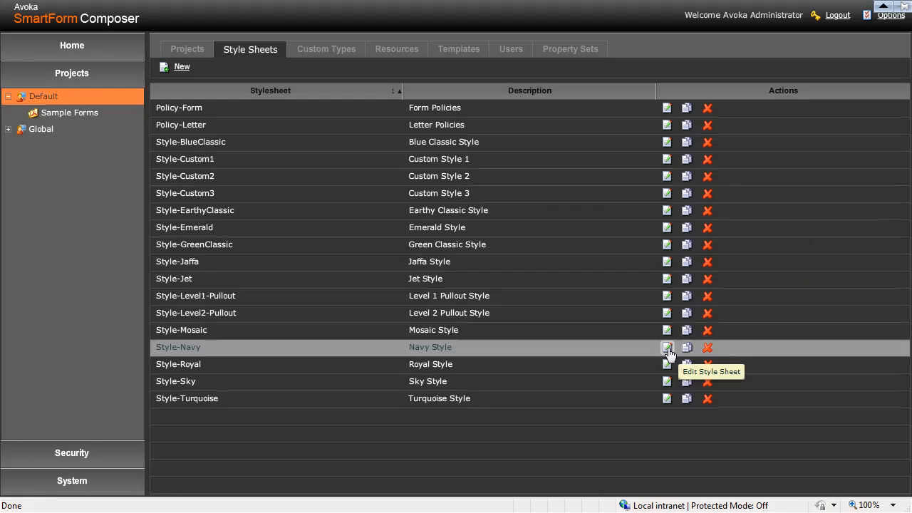
click(802, 276)
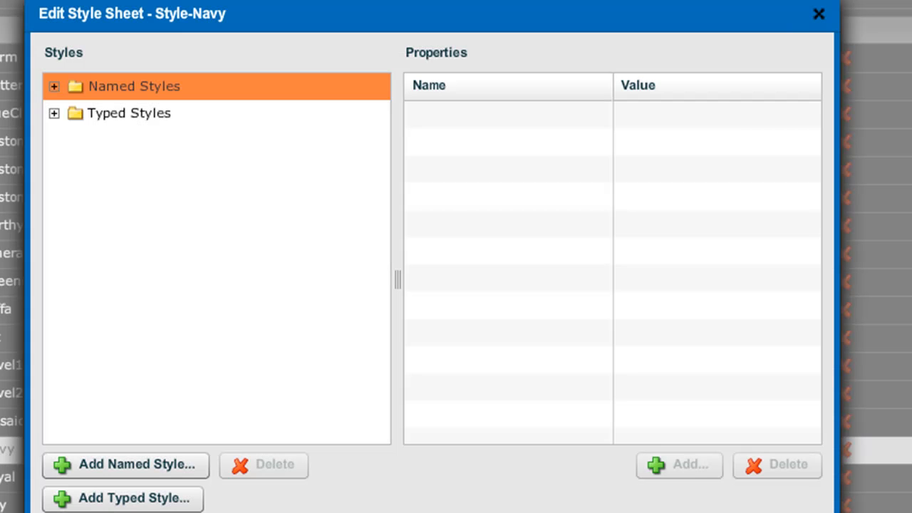
- Set the alignment of the named style style1.sectionLevel1.heading to center,middle
click(54, 87)
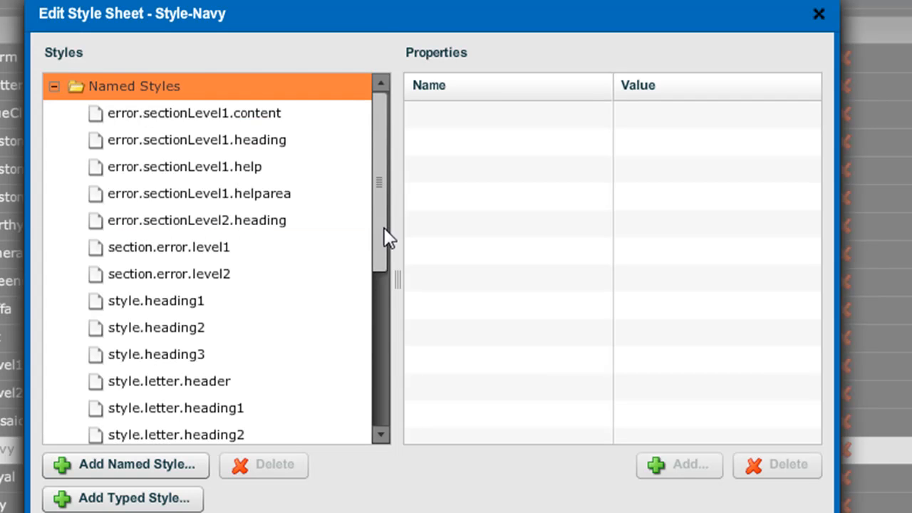
drag(381, 242, 375, 375)
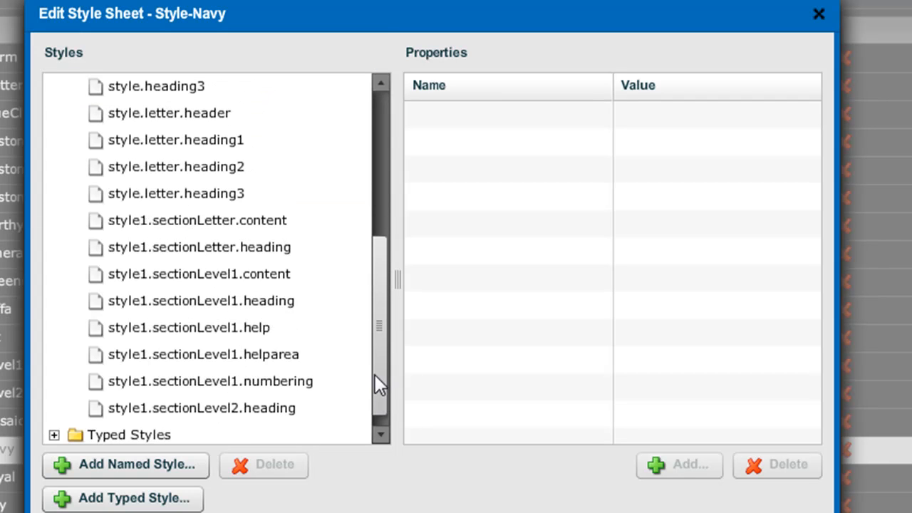
click(165, 299)
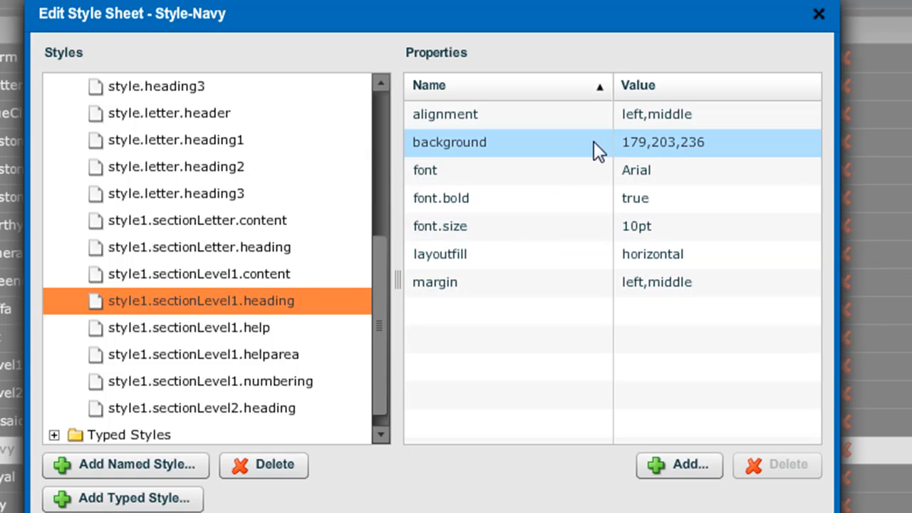
click(636, 122)
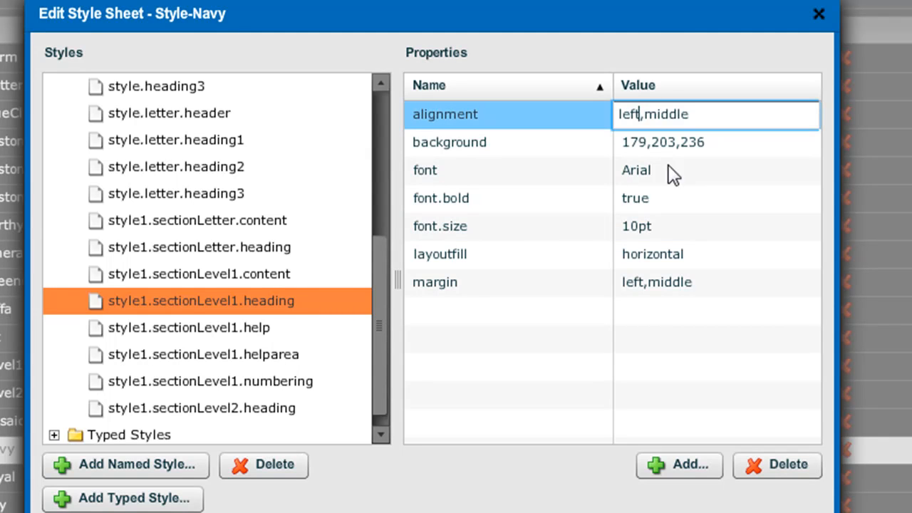
key(BackSpace)
key(BackSpace)
key(BackSpace)
key(BackSpace)
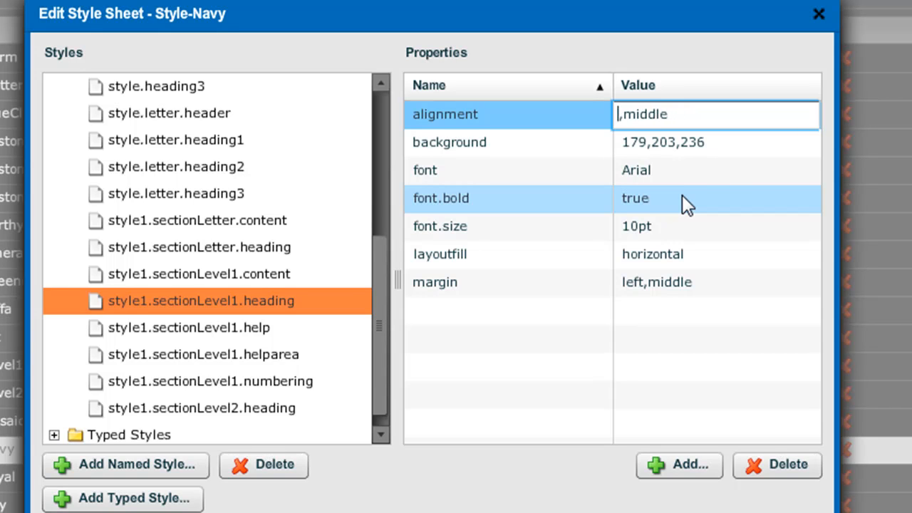
text(center)
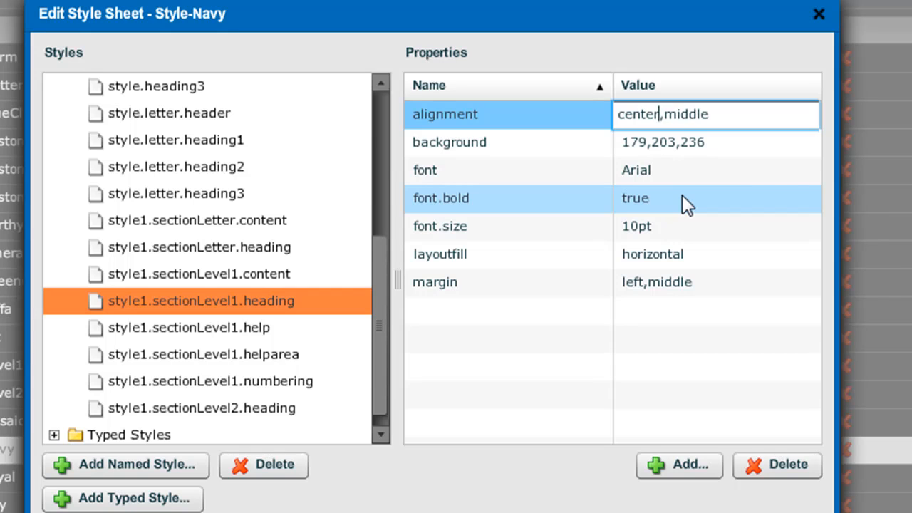
click(465, 119)
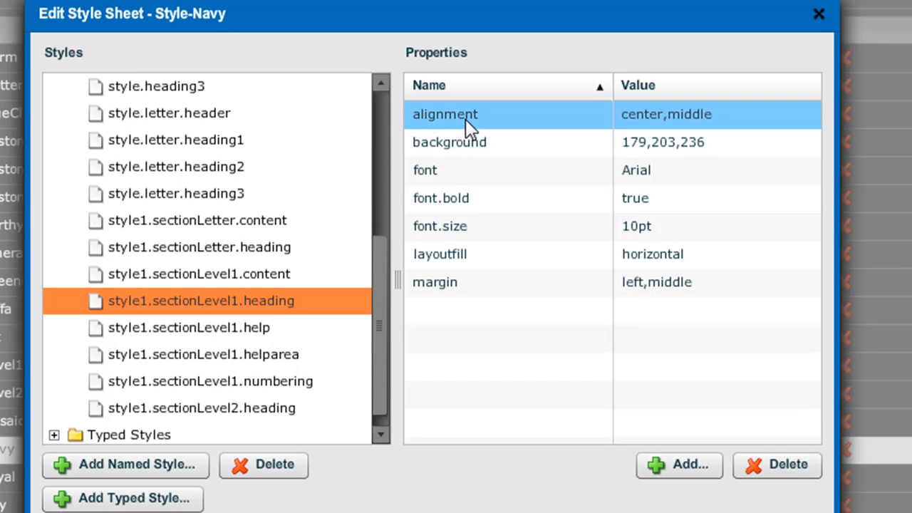
- Set the background of the style1.sectionLevel1.heading style to 100,157,236
click(701, 141)
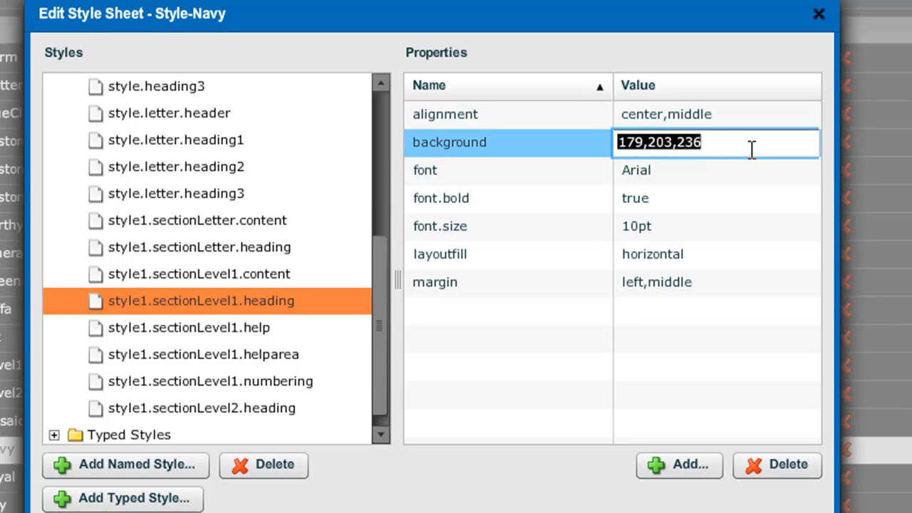
text(100,157,236)
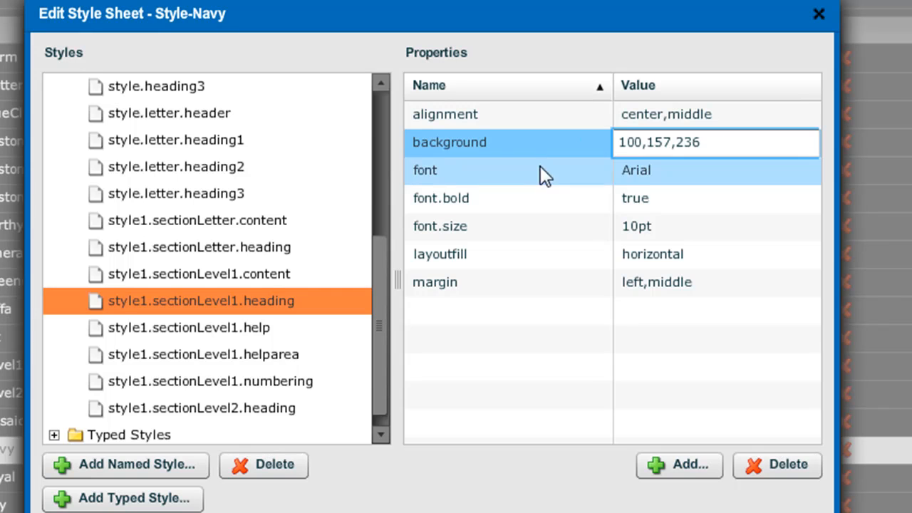
click(516, 141)
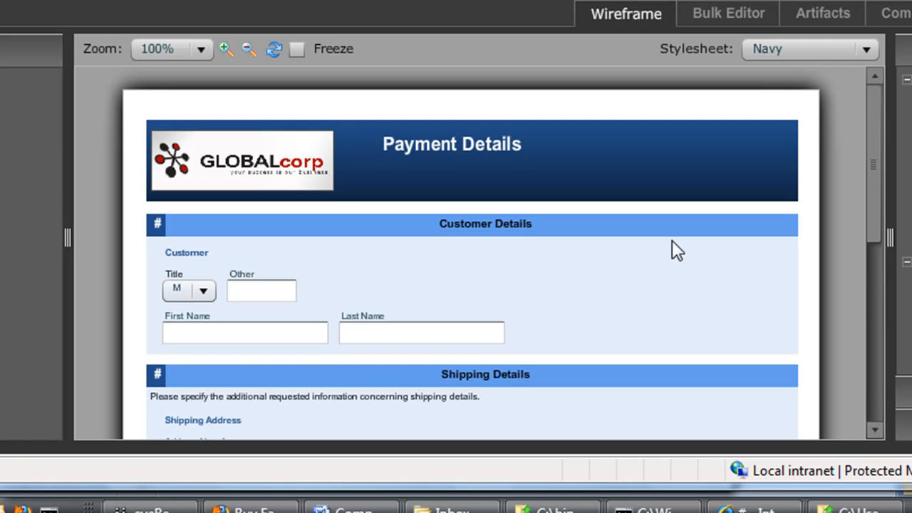
drag(870, 208, 868, 237)
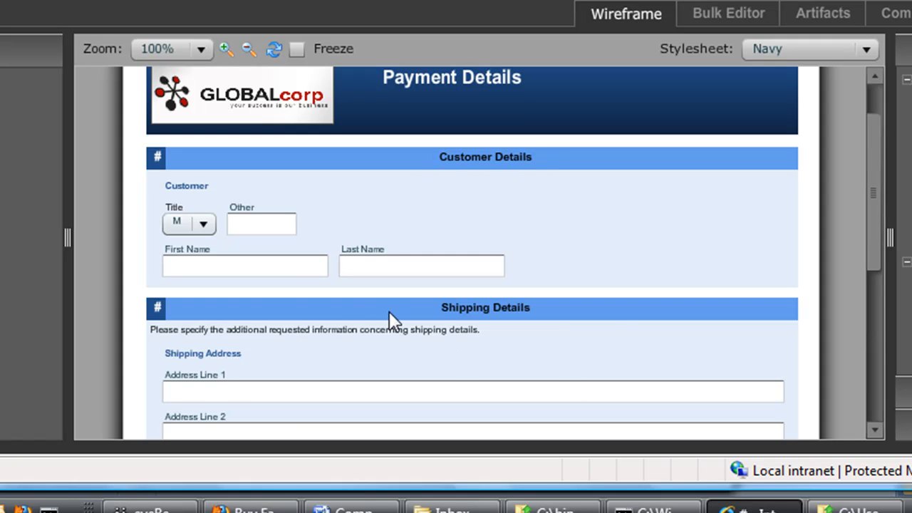
drag(872, 235, 884, 211)
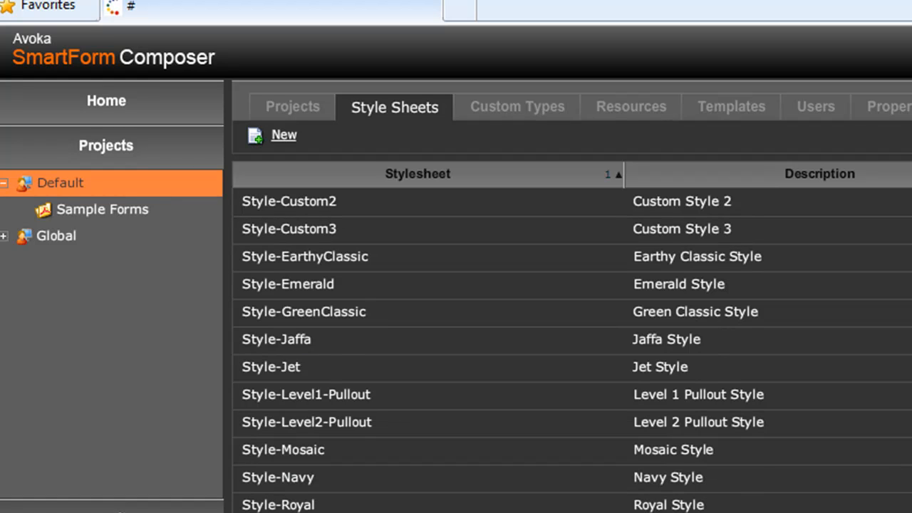
- Start saving the Style-Navy style sheet of the Default organisation as a copy
scroll(484, 234, up, 2)
click(335, 284)
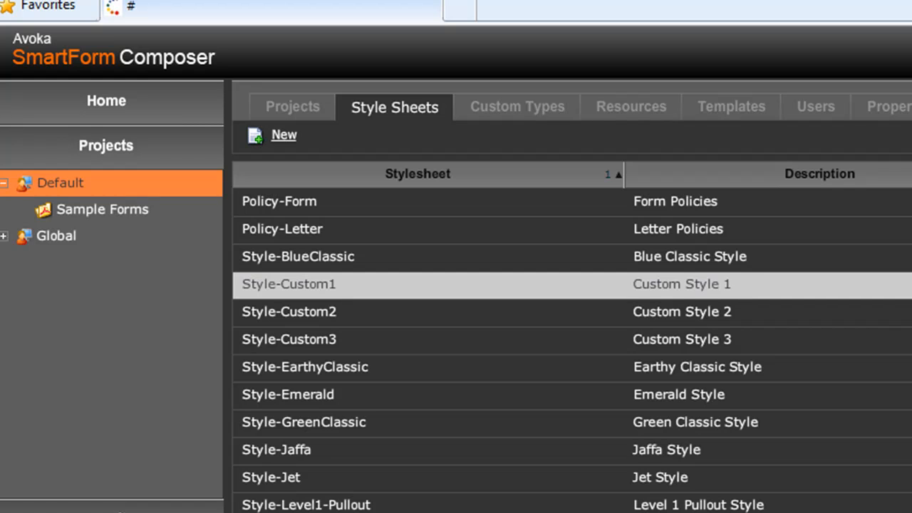
scroll(498, 356, down, 3)
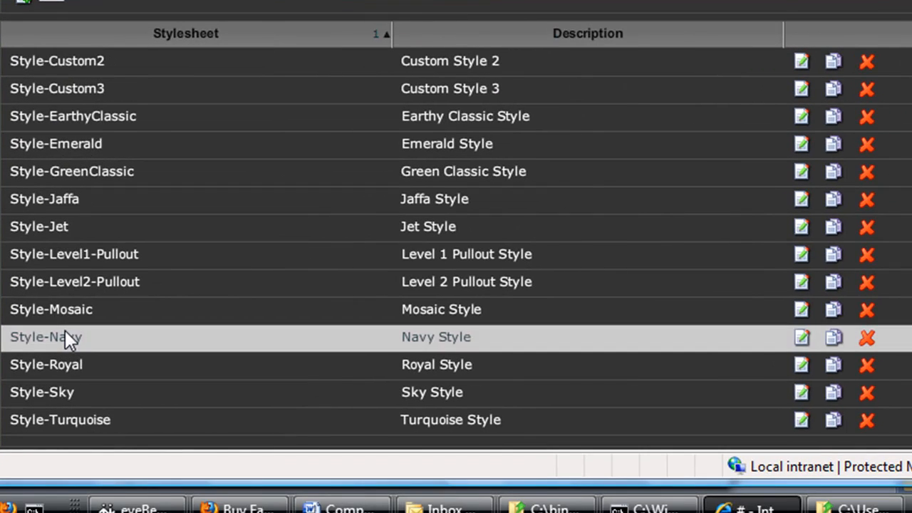
click(65, 337)
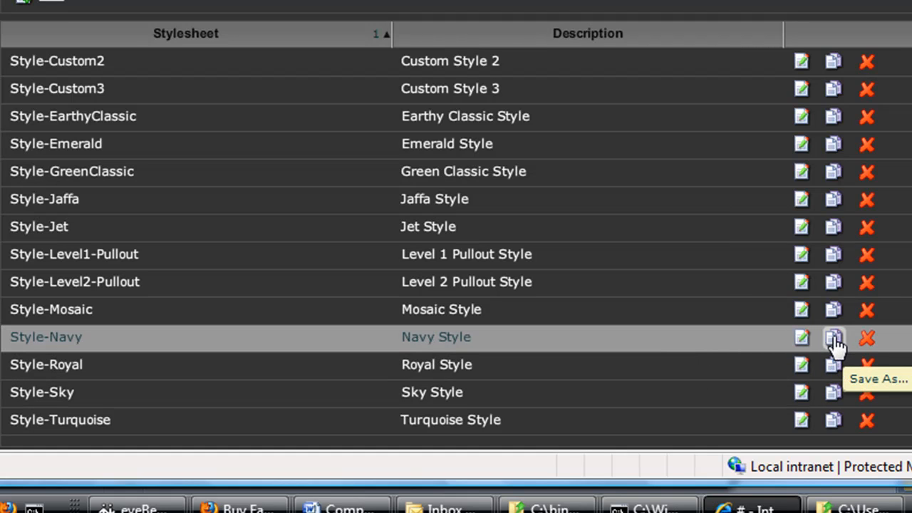
click(834, 340)
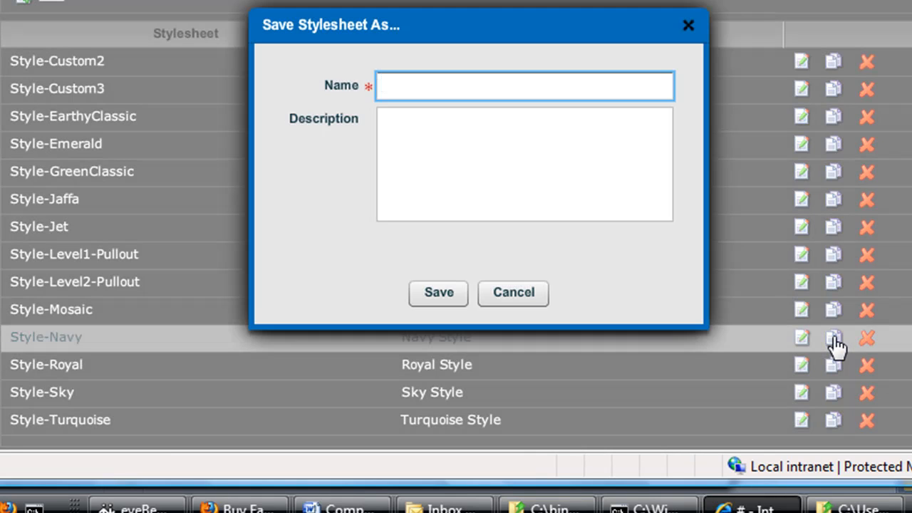
- Save the copy as Style-Custom1 with the description "Based on Navy", overwriting the existing style sheet of that name
text(Style-Custom1)
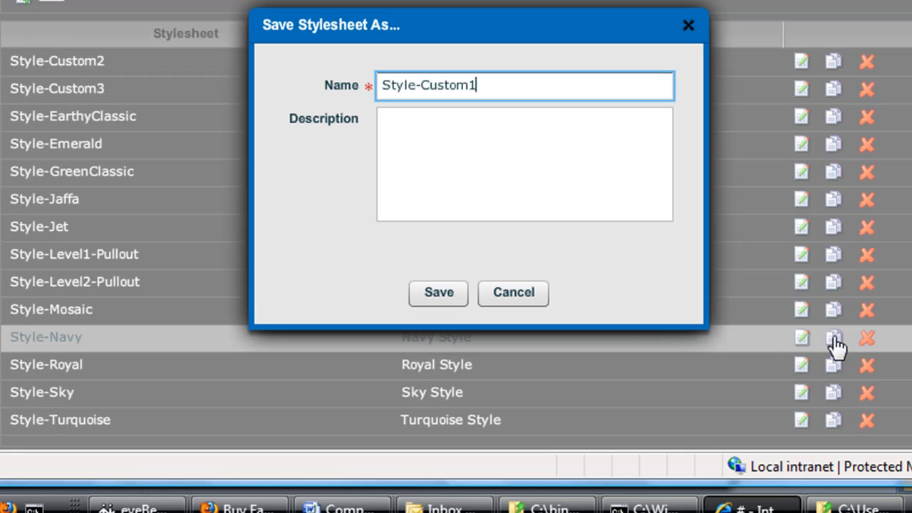
click(525, 152)
text(Bas)
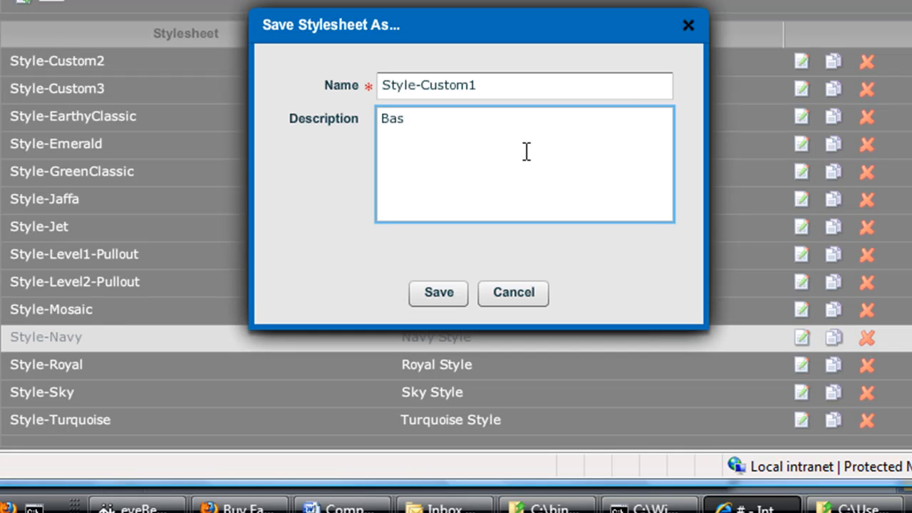
text(ed on Navy)
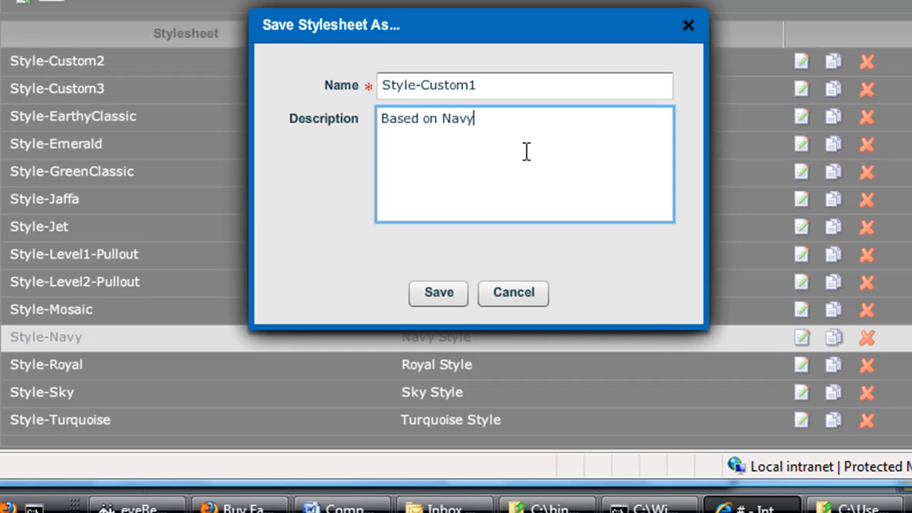
click(452, 300)
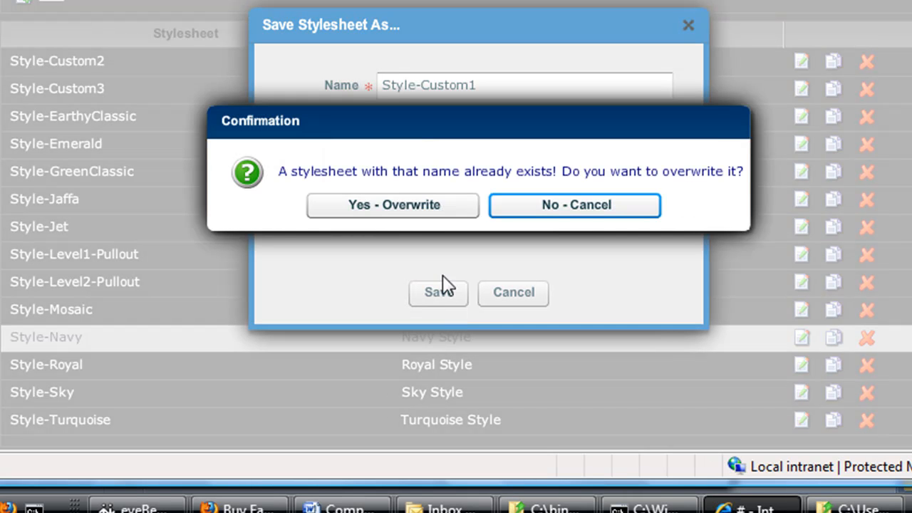
click(392, 207)
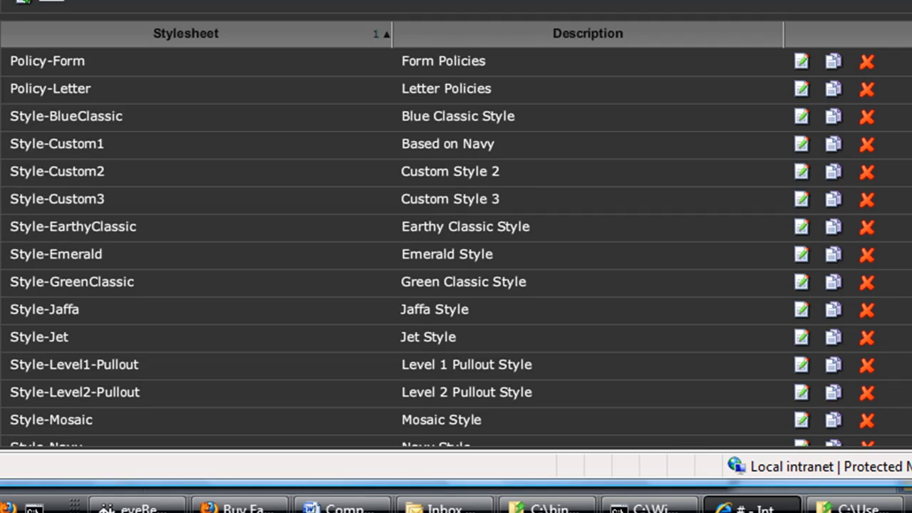
scroll(455, 242, down, 2)
scroll(455, 243, up, 2)
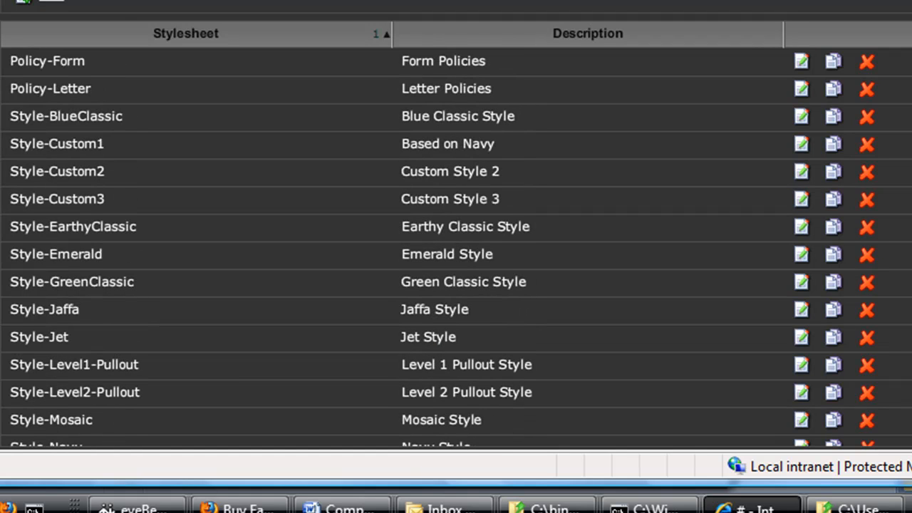